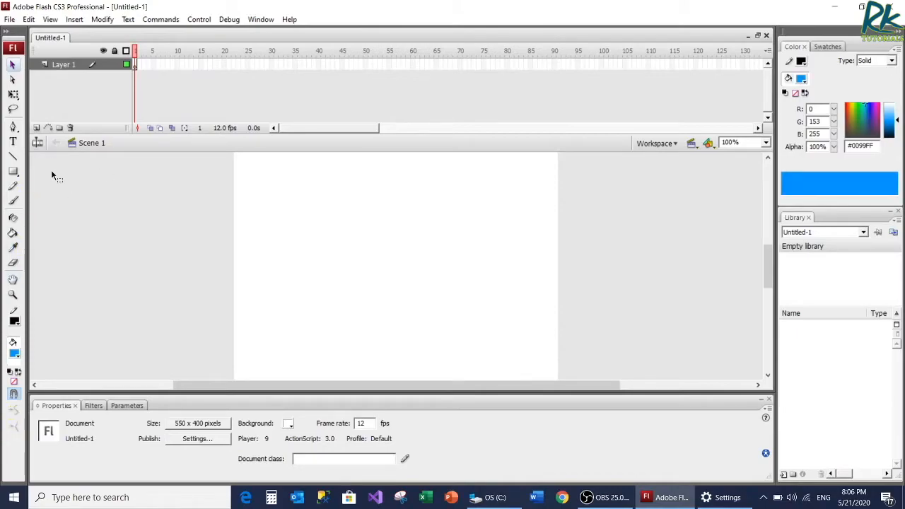
Step: Draw a blue rectangle about 258 by 98 px with a black outline on the upper part of the stage
{"action": "left_click", "coordinate": [13, 295]}
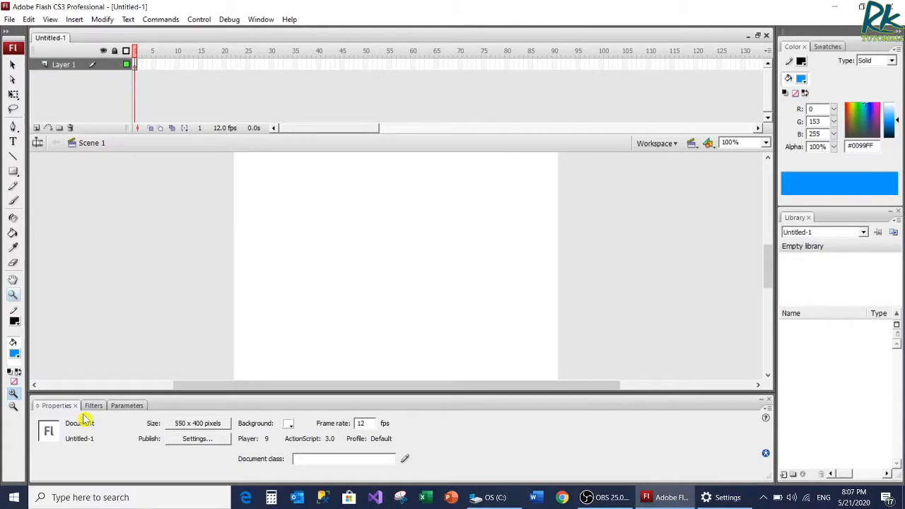
{"action": "left_click", "coordinate": [12, 172]}
{"action": "left_click_drag", "start_coordinate": [17, 175], "coordinate": [45, 186]}
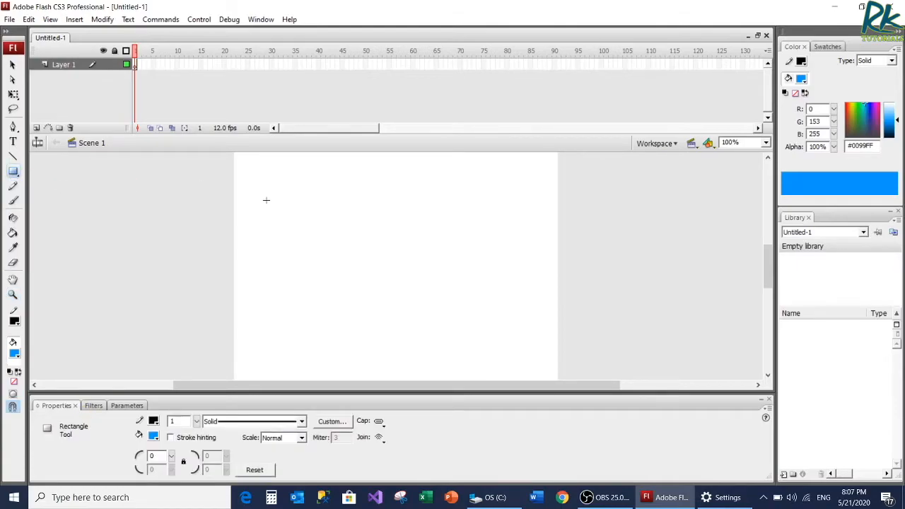
{"action": "mouse_move", "coordinate": [266, 200]}
{"action": "left_mouse_down"}
{"action": "mouse_move", "coordinate": [364, 253]}
{"action": "mouse_move", "coordinate": [417, 257]}
{"action": "left_mouse_up"}
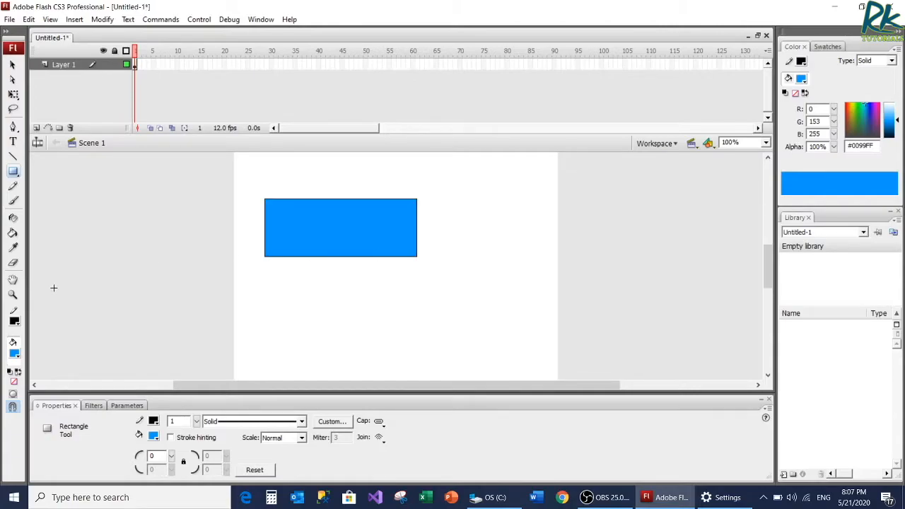
Step: Add the static text "This is the text" below the rectangle
{"action": "left_click", "coordinate": [13, 141]}
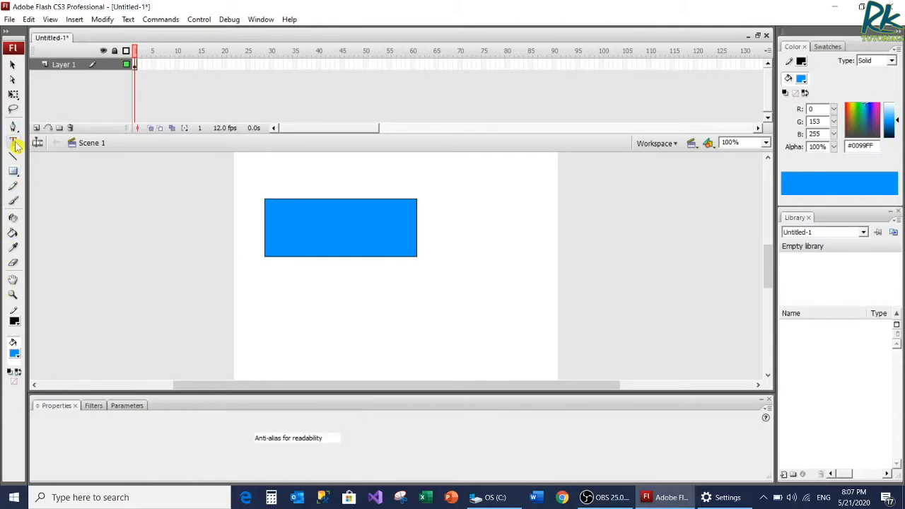
{"action": "left_click", "coordinate": [275, 307]}
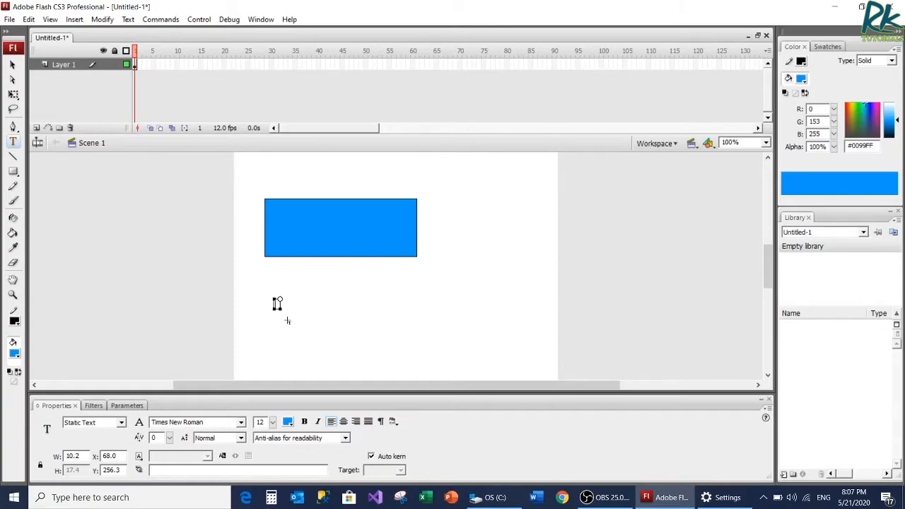
{"action": "type", "text": "This is te"}
{"action": "key", "text": "BackSpace"}
{"action": "type", "text": "e text"}
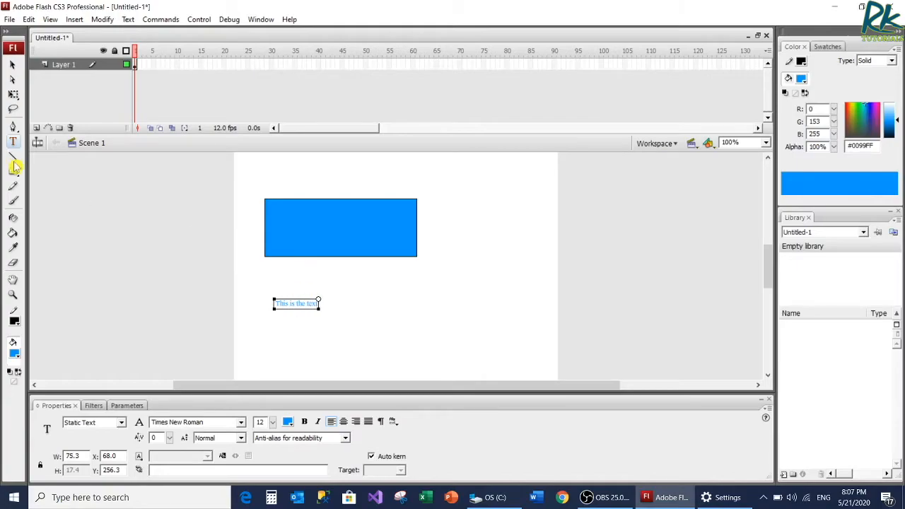
Step: Select the rectangle's fill and change its colour to dark red #990000
{"action": "left_click", "coordinate": [12, 64]}
{"action": "left_click", "coordinate": [295, 219]}
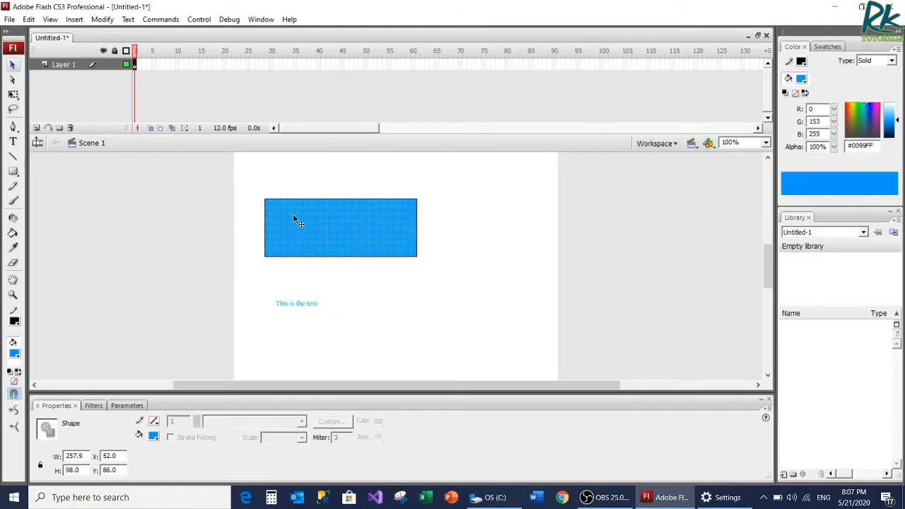
{"action": "left_click", "coordinate": [295, 304]}
{"action": "left_click", "coordinate": [316, 224]}
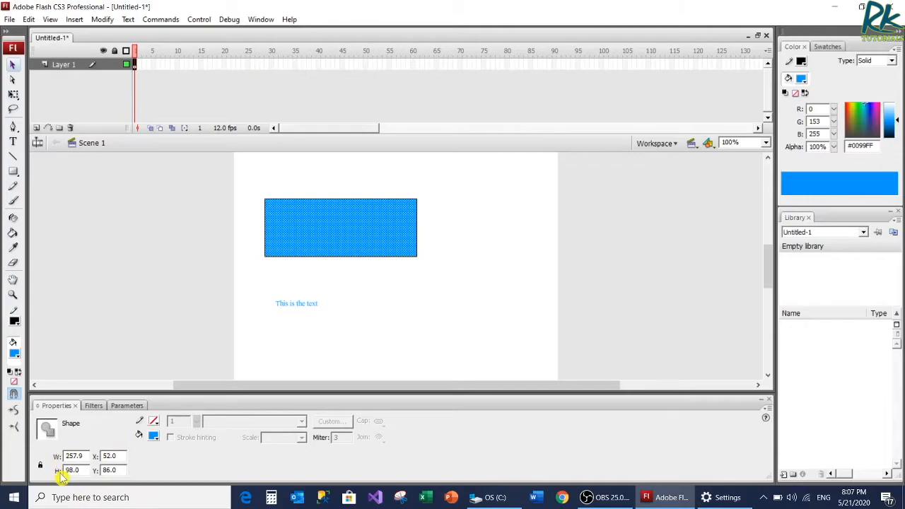
{"action": "left_click", "coordinate": [153, 436]}
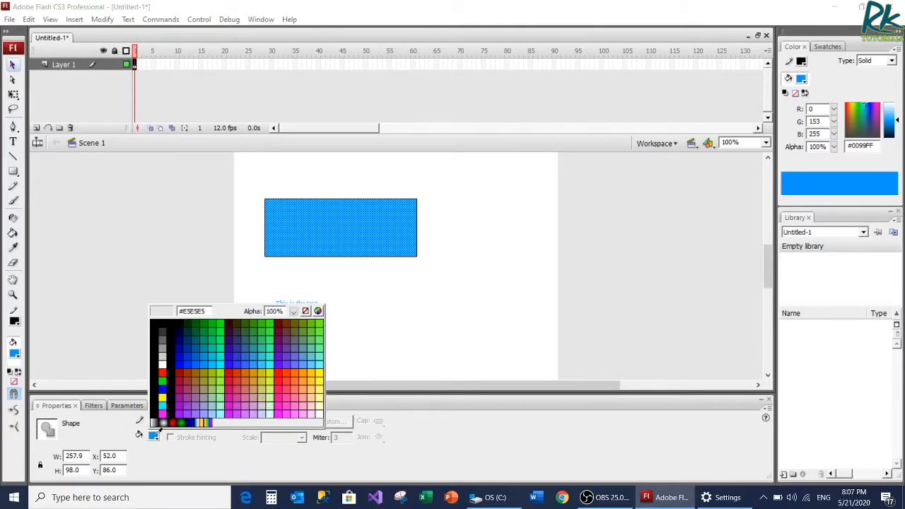
{"action": "left_click", "coordinate": [179, 372]}
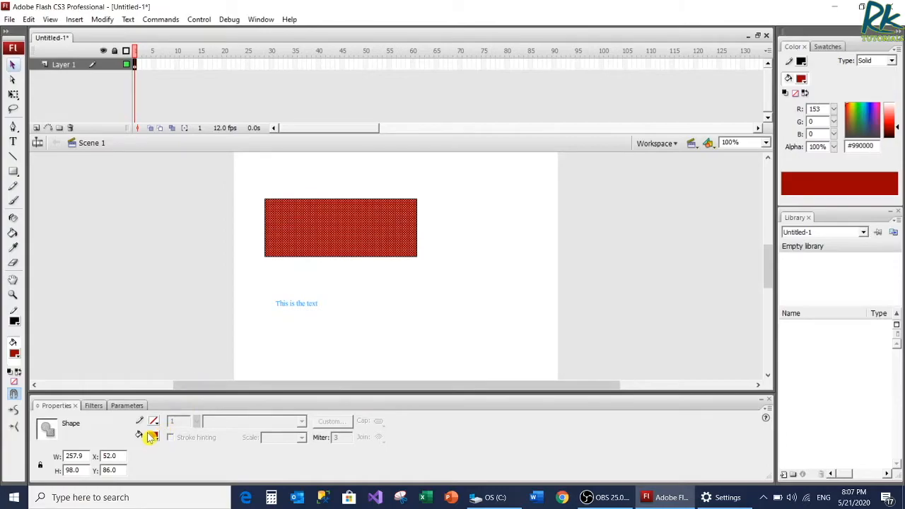
Step: Set the stroke colour to blue #0000FF
{"action": "left_click", "coordinate": [153, 435]}
{"action": "left_click", "coordinate": [164, 373]}
{"action": "left_click", "coordinate": [154, 436]}
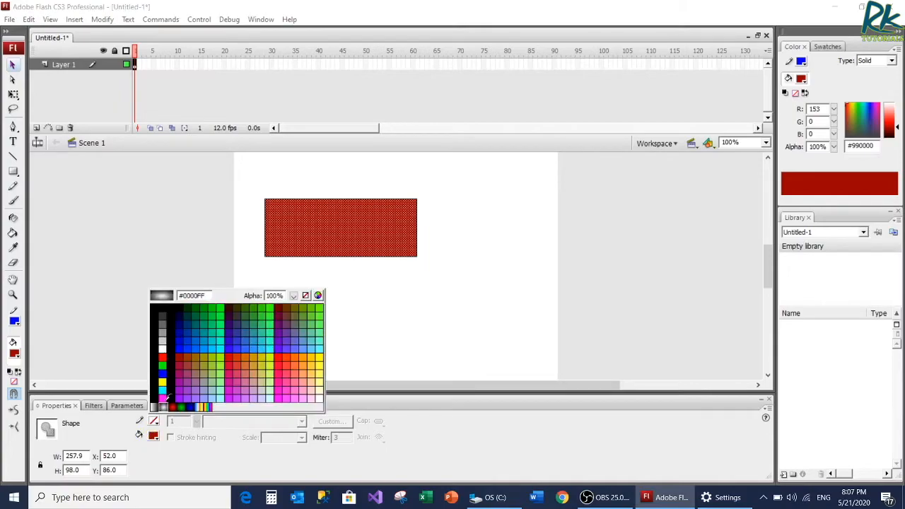
{"action": "left_click", "coordinate": [170, 368]}
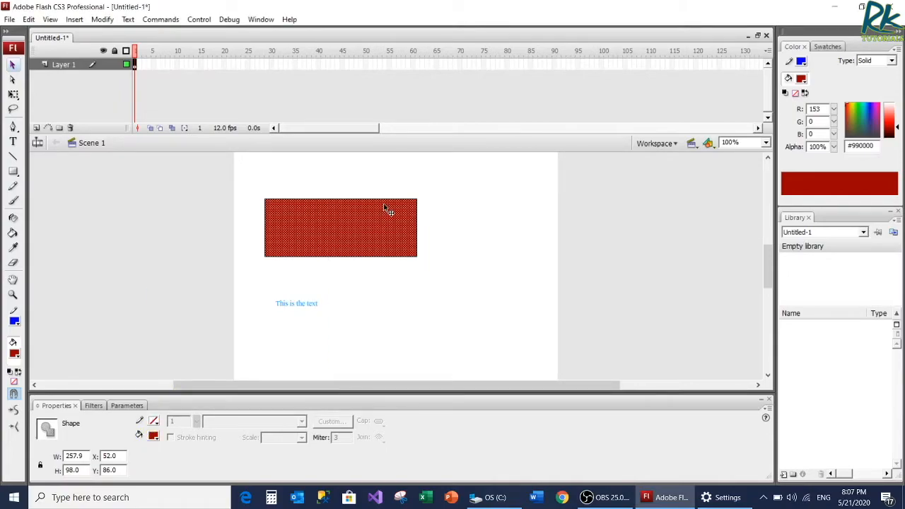
Step: Make the text "This is the text" bold
{"action": "left_click", "coordinate": [13, 65]}
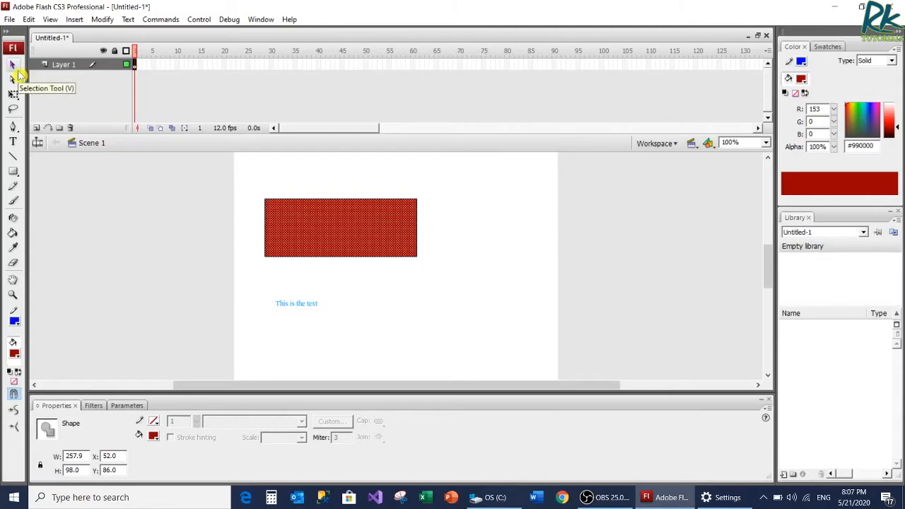
{"action": "left_click", "coordinate": [296, 304]}
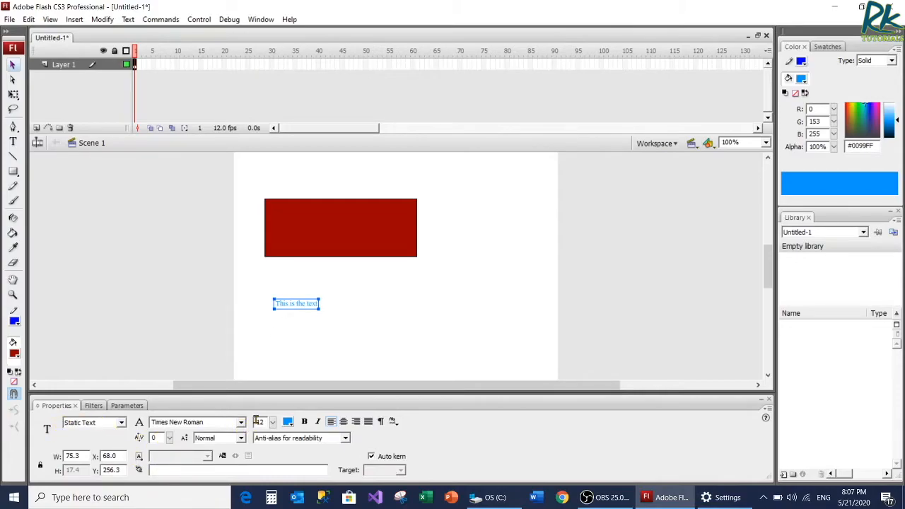
{"action": "left_click", "coordinate": [304, 422]}
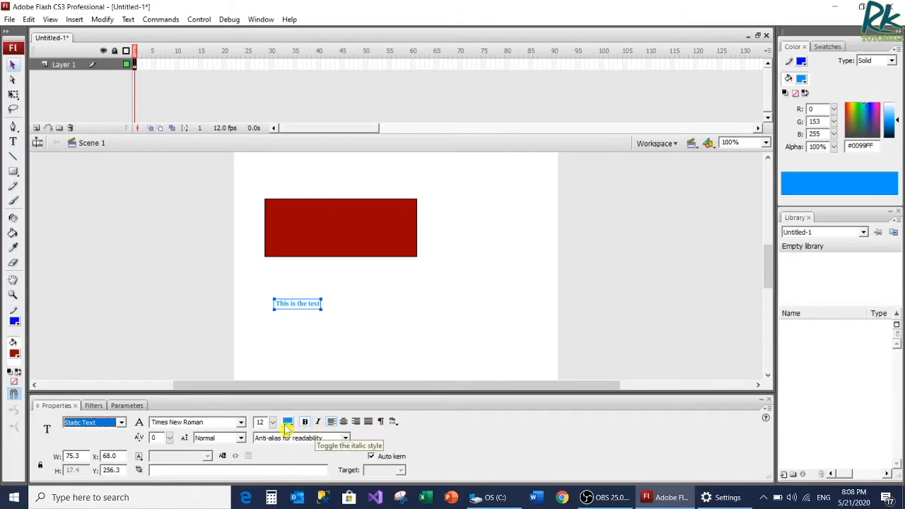
{"action": "left_click", "coordinate": [272, 422]}
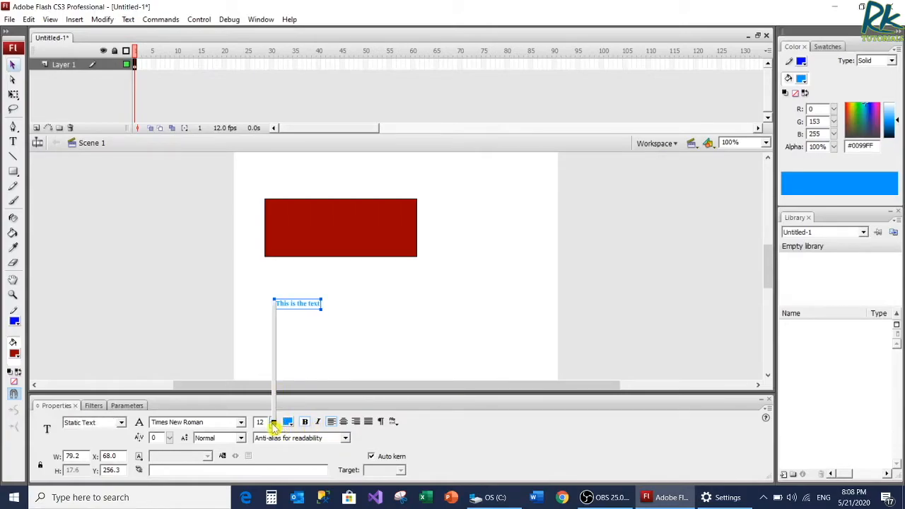
{"action": "left_click", "coordinate": [213, 424]}
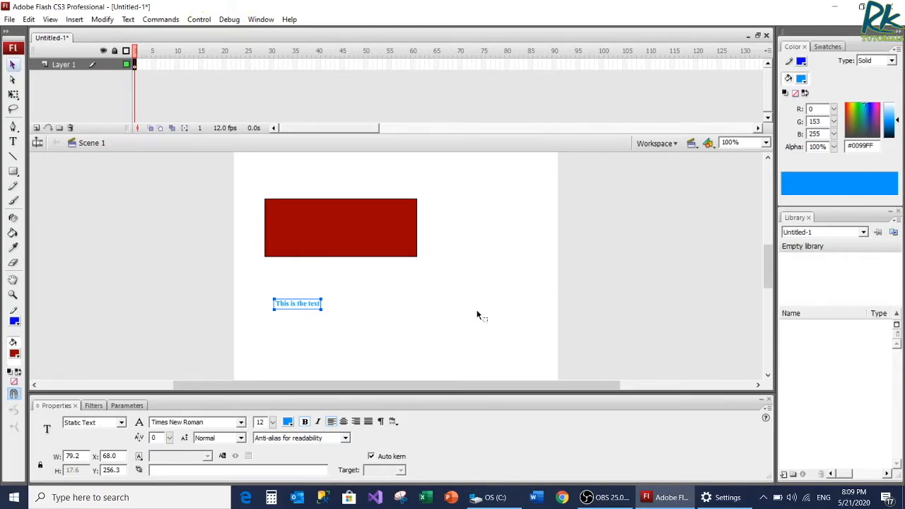
Step: Show the grid and the rulers on the stage, and select the fill of the red rectangle
{"action": "left_click", "coordinate": [49, 21]}
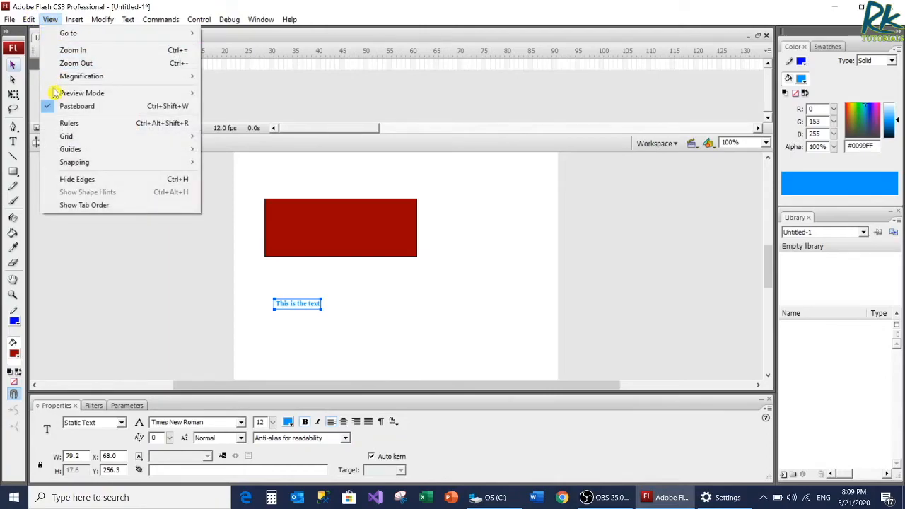
{"action": "mouse_move", "coordinate": [59, 139]}
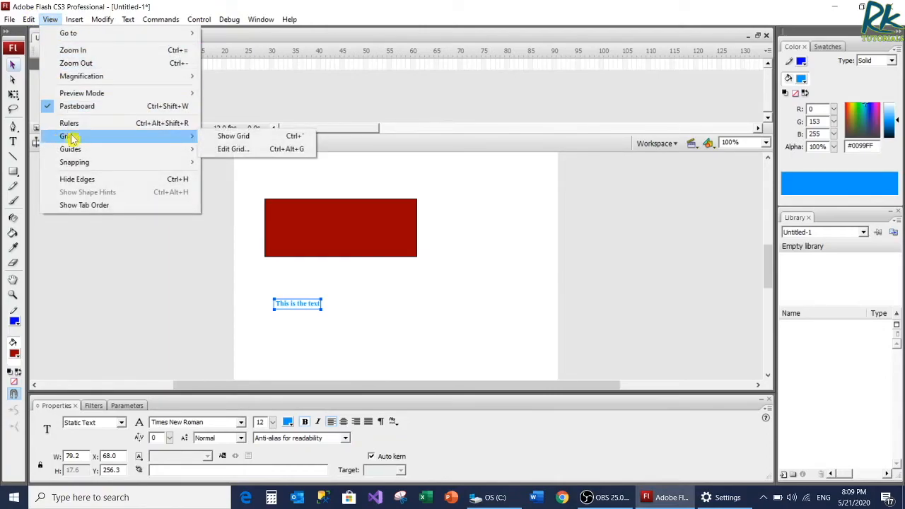
{"action": "left_click", "coordinate": [256, 139]}
{"action": "mouse_move", "coordinate": [280, 217]}
{"action": "left_mouse_down"}
{"action": "mouse_move", "coordinate": [304, 217]}
{"action": "mouse_move", "coordinate": [281, 215]}
{"action": "left_mouse_up"}
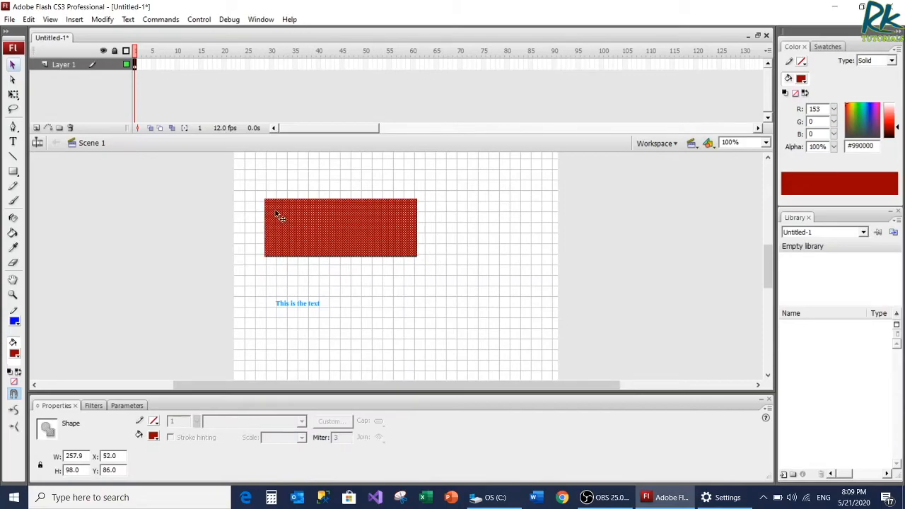
{"action": "left_click", "coordinate": [50, 20]}
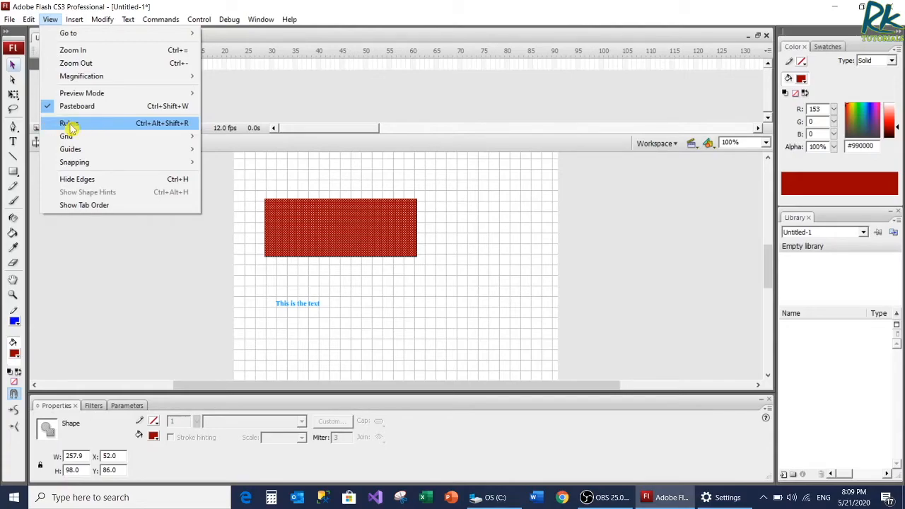
{"action": "left_click", "coordinate": [101, 127]}
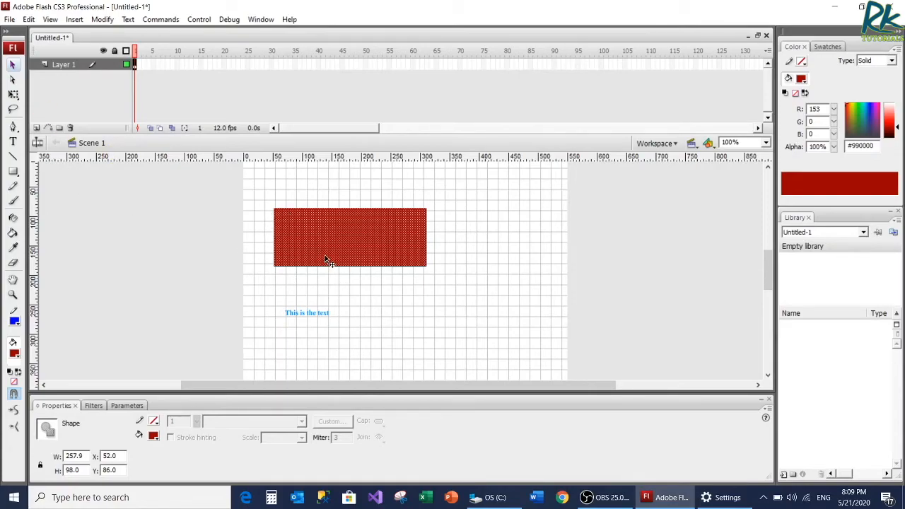
{"action": "left_click", "coordinate": [314, 317]}
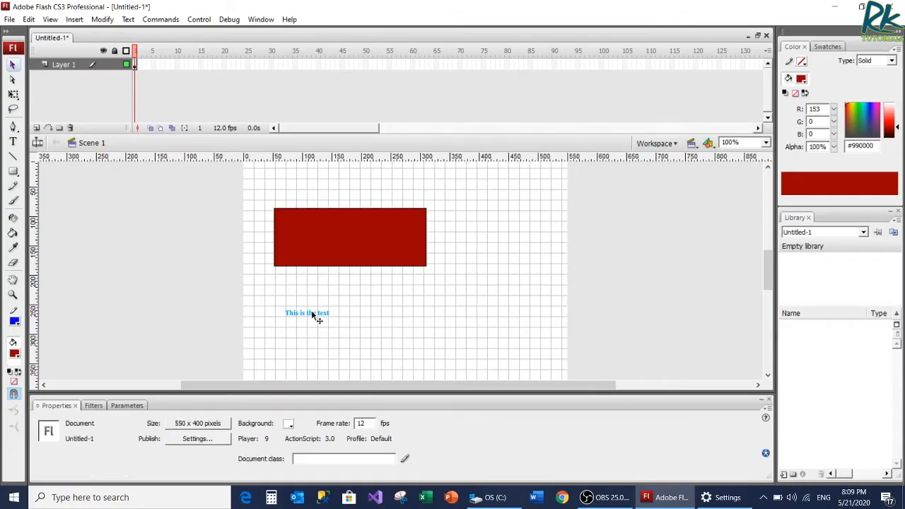
{"action": "left_click", "coordinate": [313, 313]}
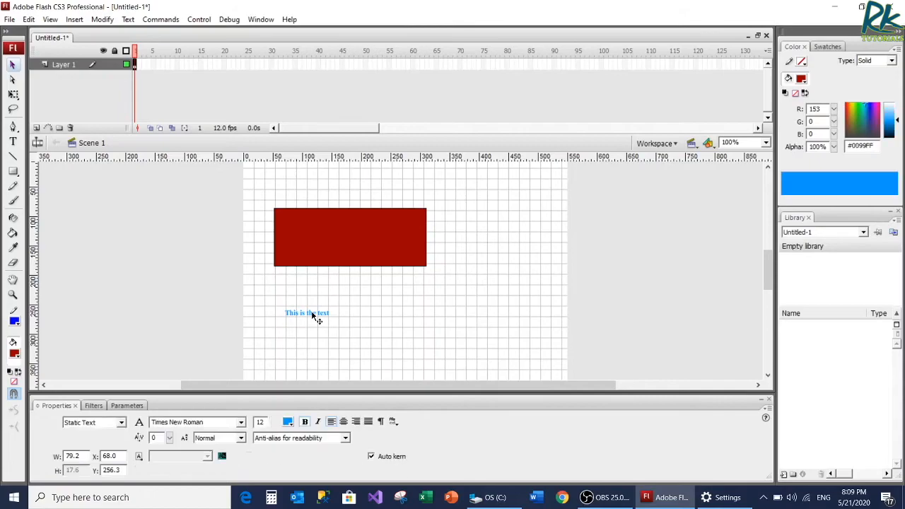
{"action": "left_click", "coordinate": [307, 222]}
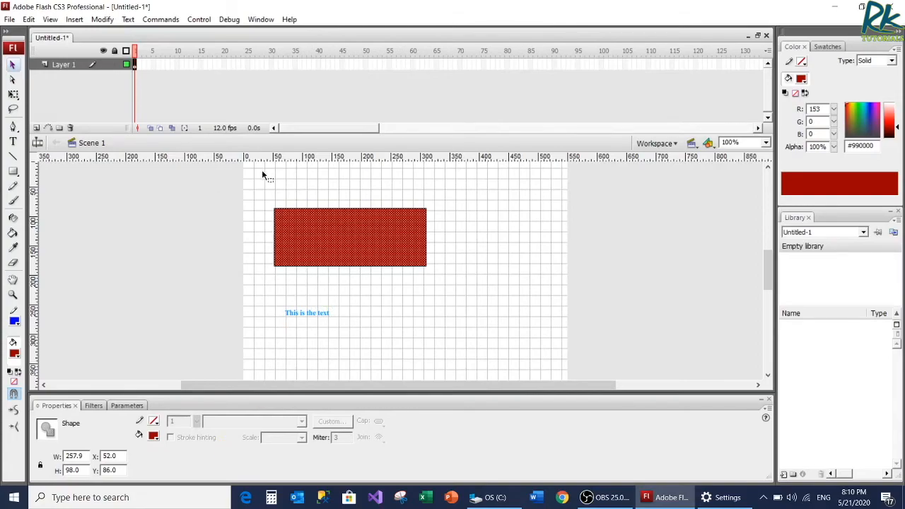
Step: In the document properties, enter the title "My first movie" and the description "it is about the objects"
{"action": "left_click", "coordinate": [102, 19]}
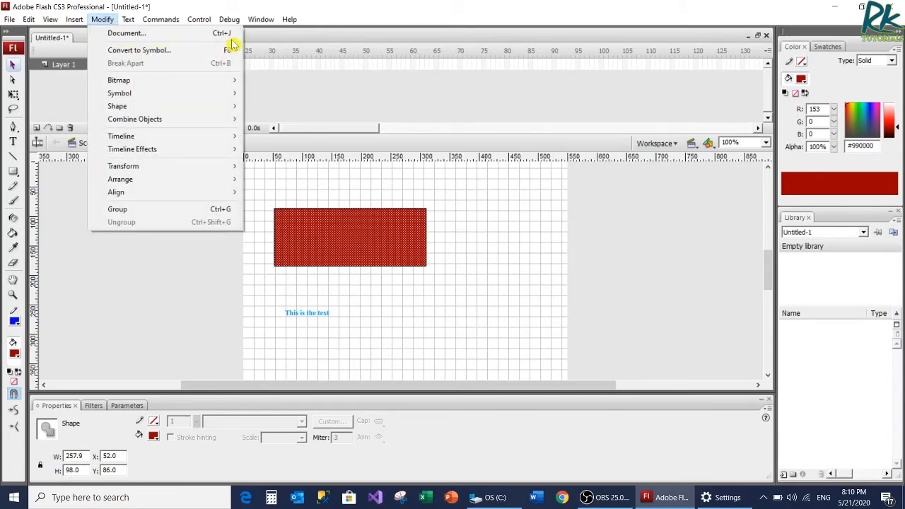
{"action": "left_click", "coordinate": [169, 36]}
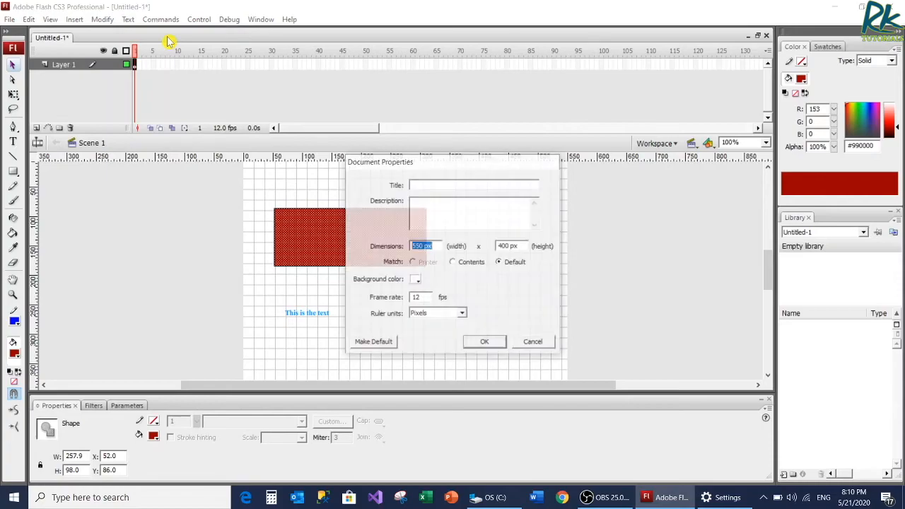
{"action": "left_click_drag", "start_coordinate": [432, 163], "coordinate": [345, 194]}
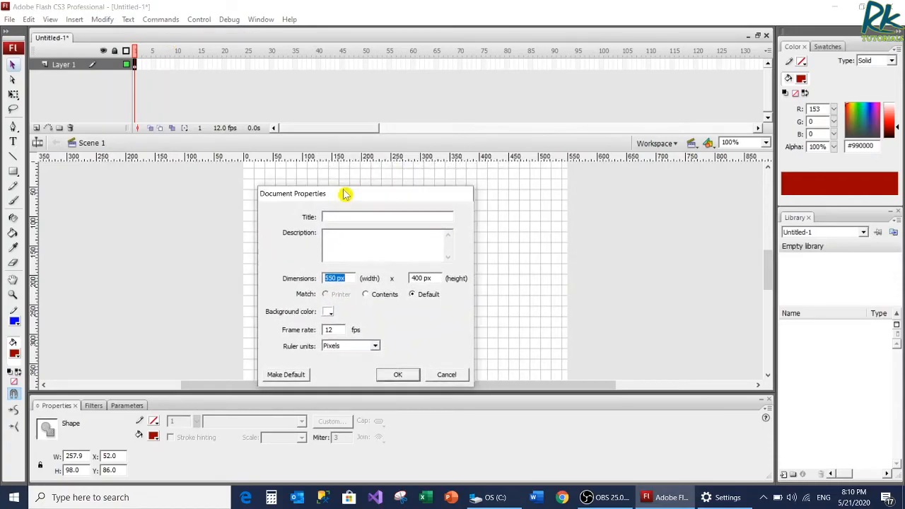
{"action": "left_click", "coordinate": [338, 217]}
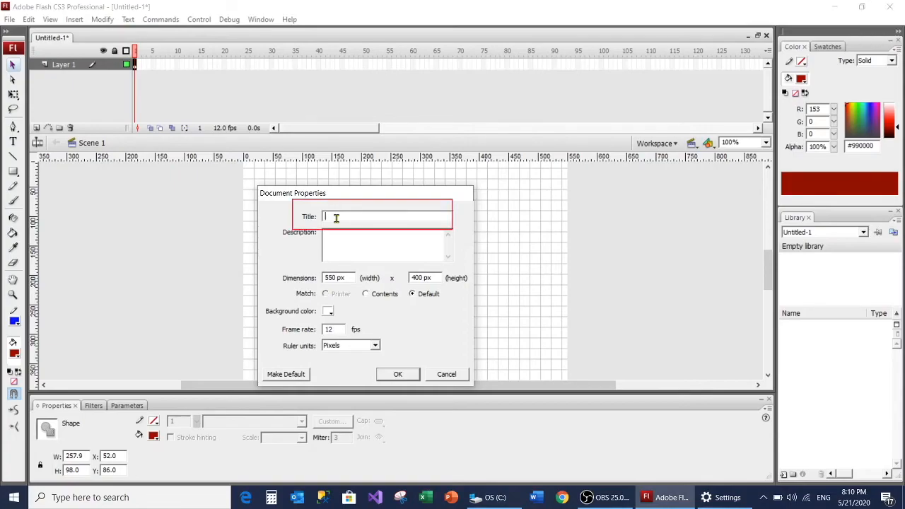
{"action": "type", "text": "My first movie"}
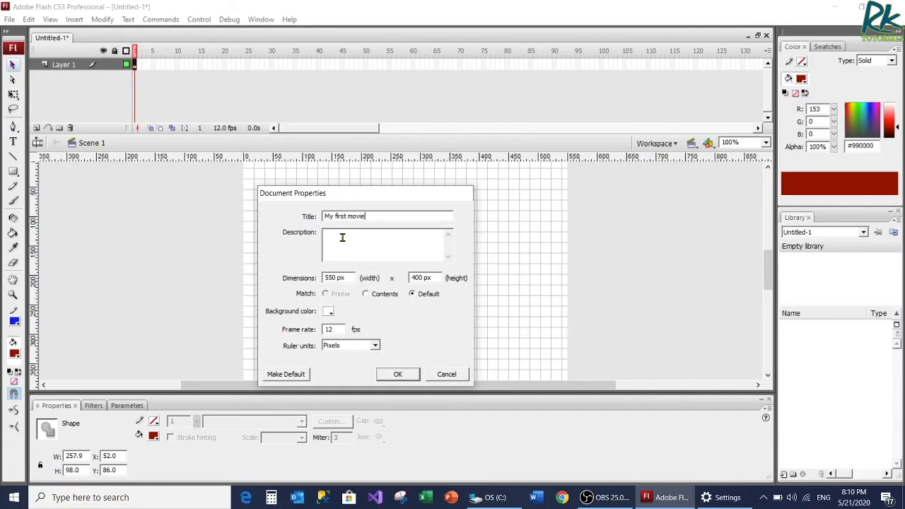
{"action": "left_click", "coordinate": [342, 232]}
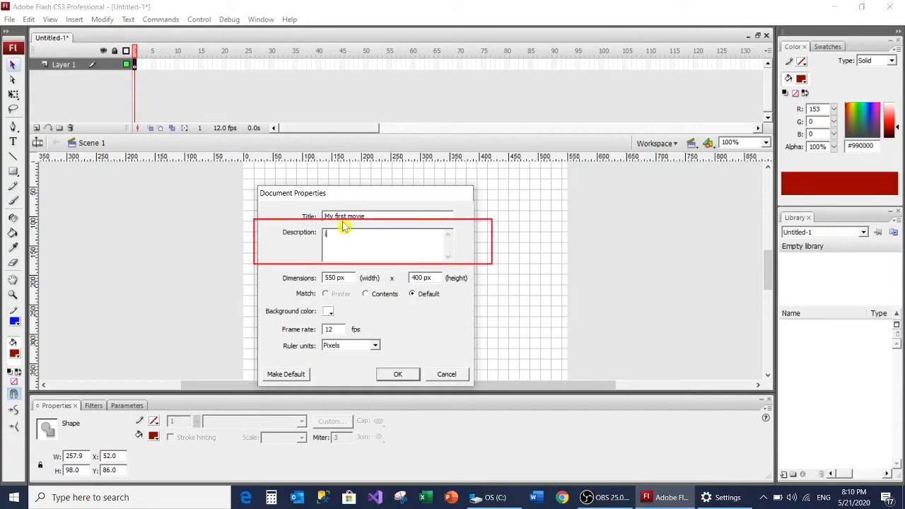
{"action": "type", "text": "it is about the objects"}
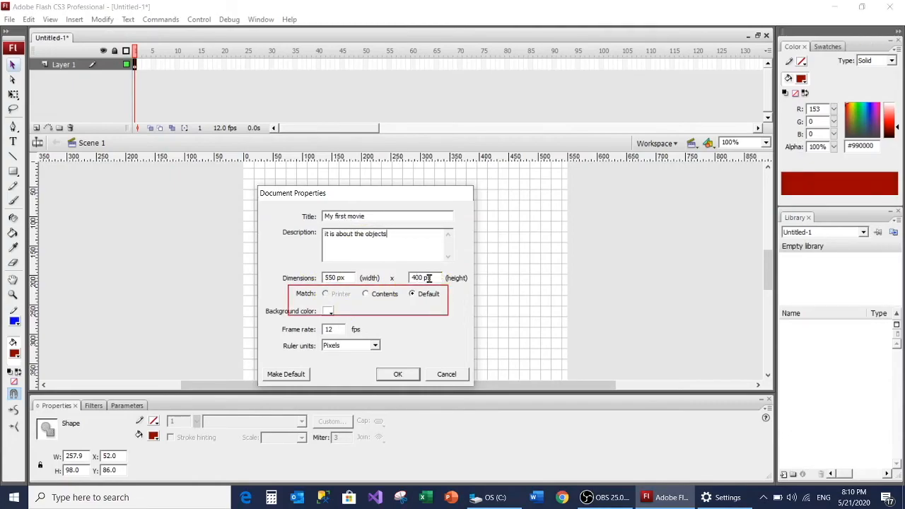
Step: Set the document background colour to light grey #F0F0F0, keep the ruler units in Pixels, and apply the document properties
{"action": "left_click", "coordinate": [329, 310]}
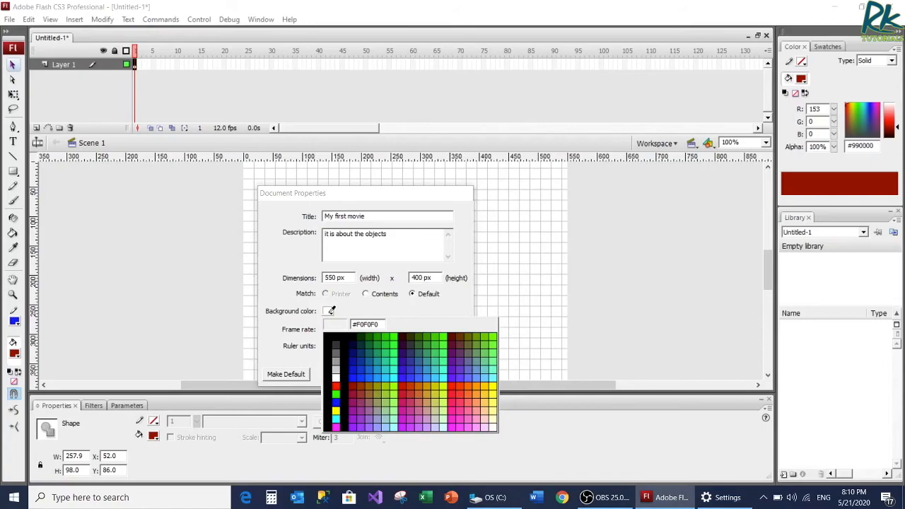
{"action": "left_click", "coordinate": [331, 307]}
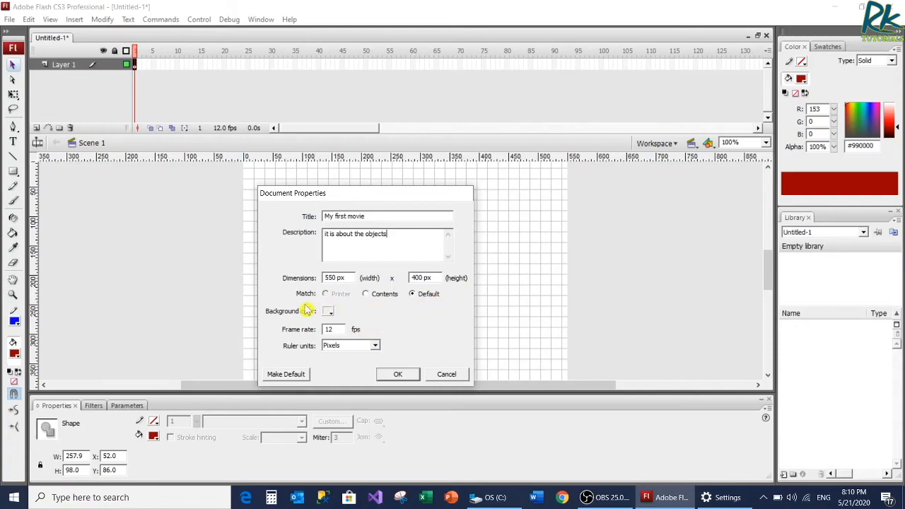
{"action": "left_click", "coordinate": [375, 347]}
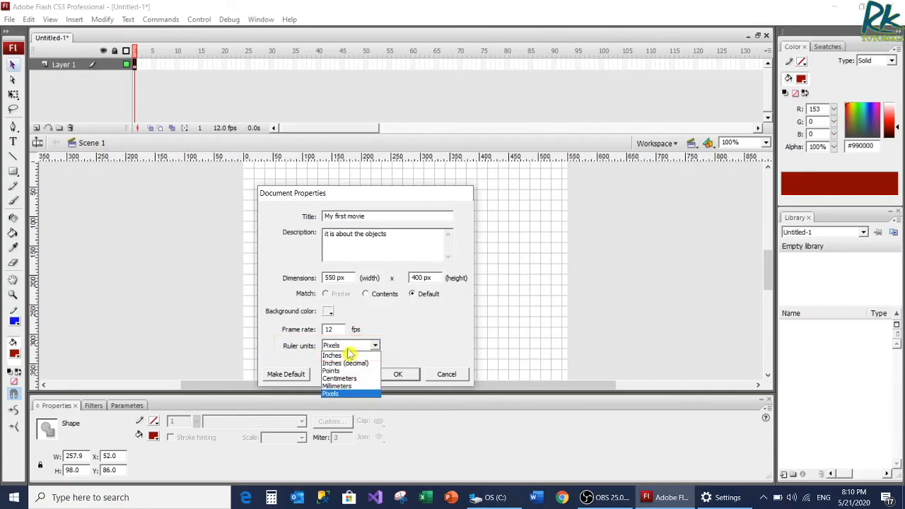
{"action": "left_click", "coordinate": [408, 336]}
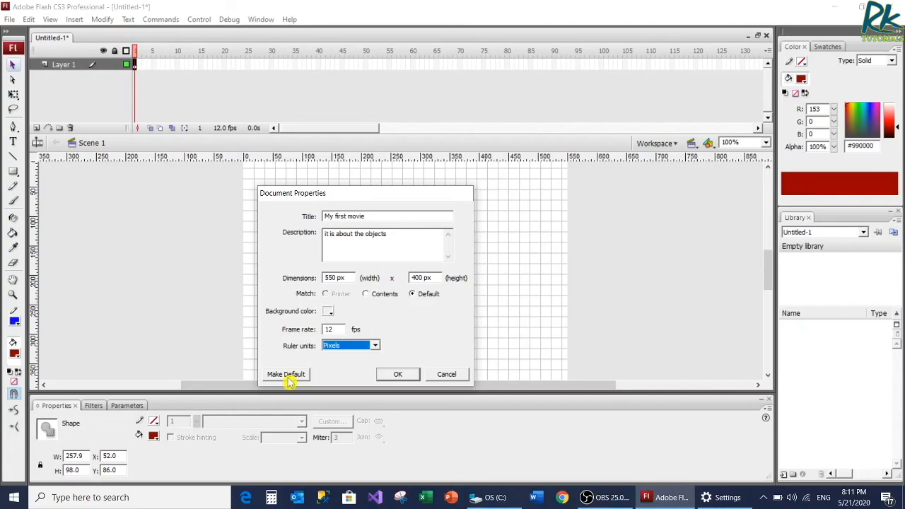
{"action": "left_click", "coordinate": [386, 377]}
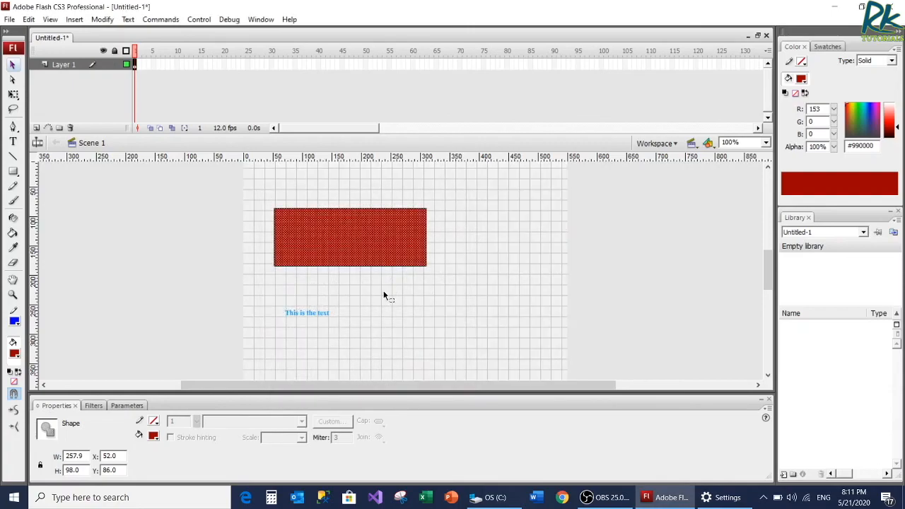